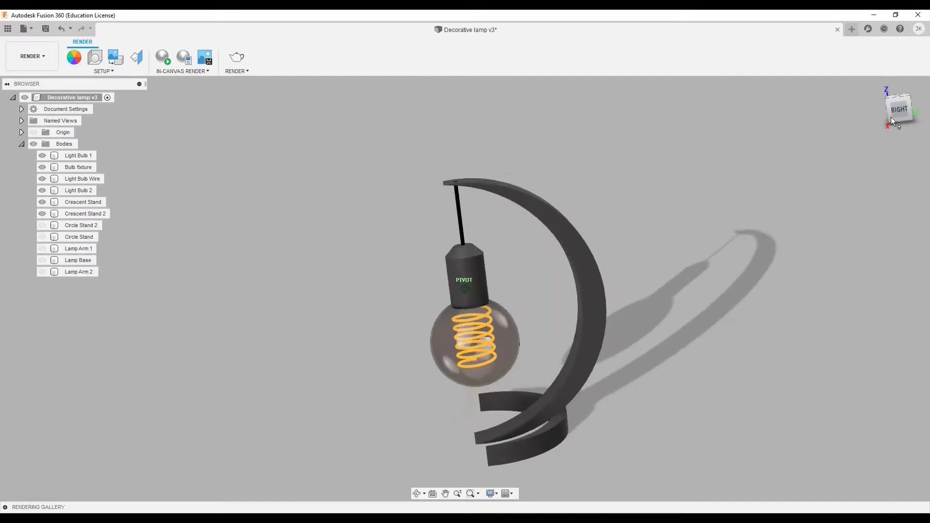
- Hide the crescent stand and show both Circle Stand bodies, viewed from the right
{"action": "left_click", "coordinate": [42, 202]}
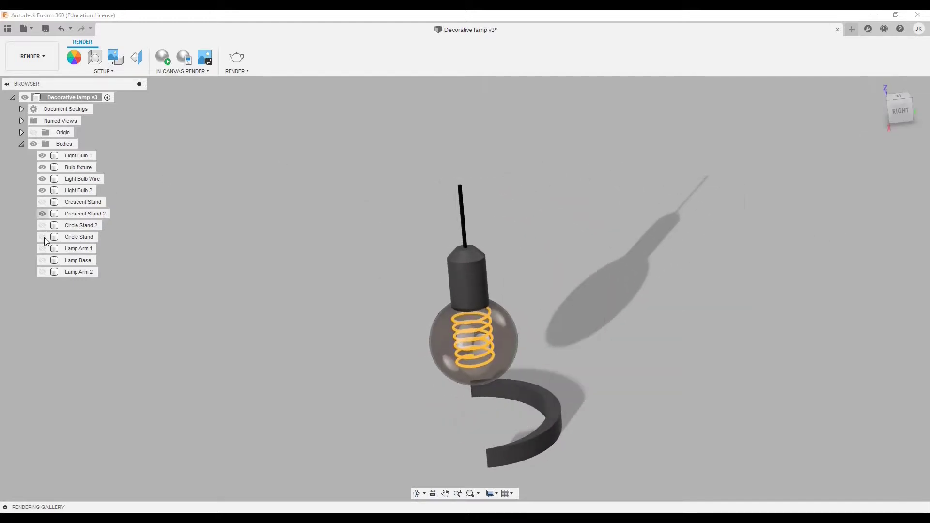
{"action": "left_click", "coordinate": [42, 225]}
{"action": "left_click", "coordinate": [43, 237]}
{"action": "left_click", "coordinate": [899, 116]}
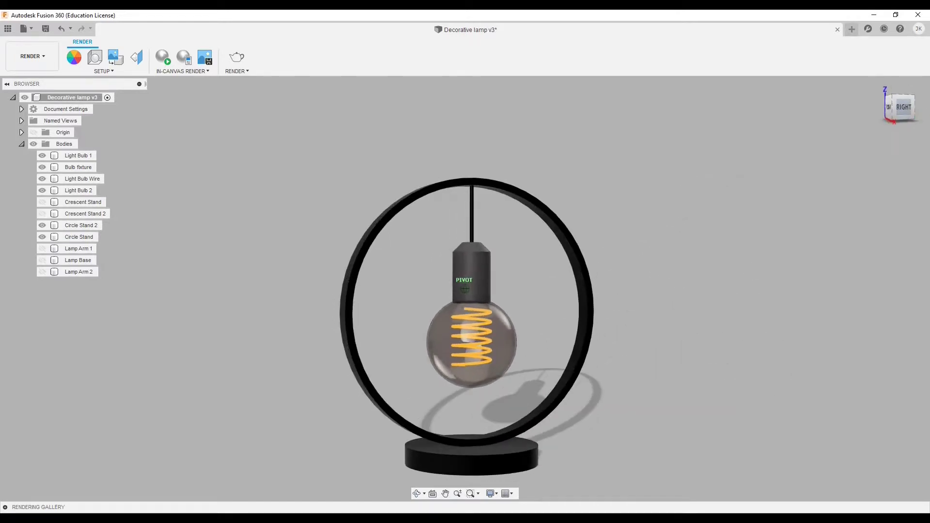
- Hide the ring lamp's base and orbit to view the angled-arm lamp from below
{"action": "left_click", "coordinate": [42, 225]}
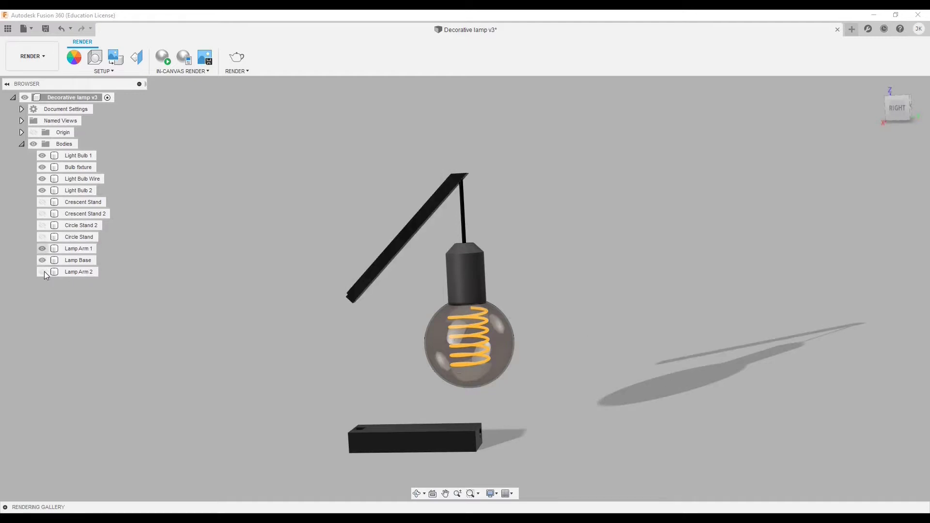
{"action": "middle_click_drag", "start_coordinate": [850, 146], "coordinate": [922, 108]}
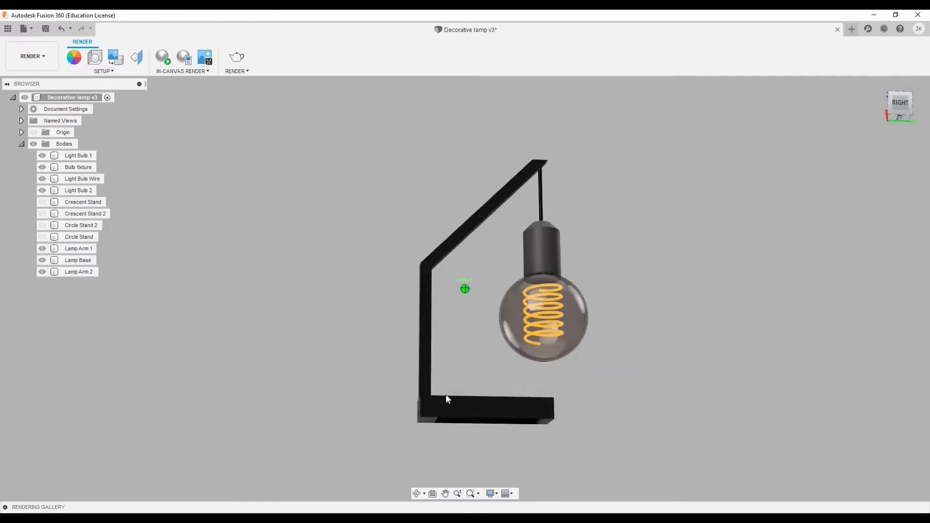
{"action": "middle_click_drag", "start_coordinate": [899, 110], "coordinate": [767, 249], "text": "shift"}
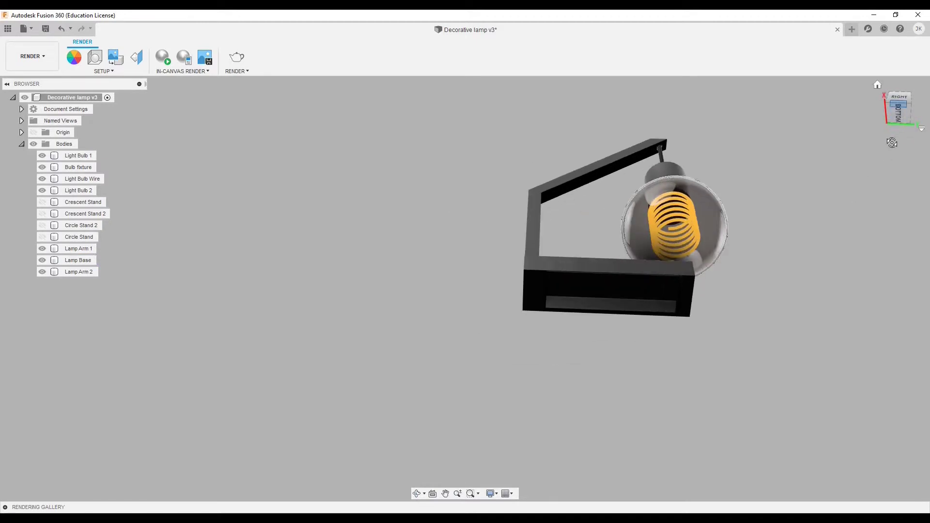